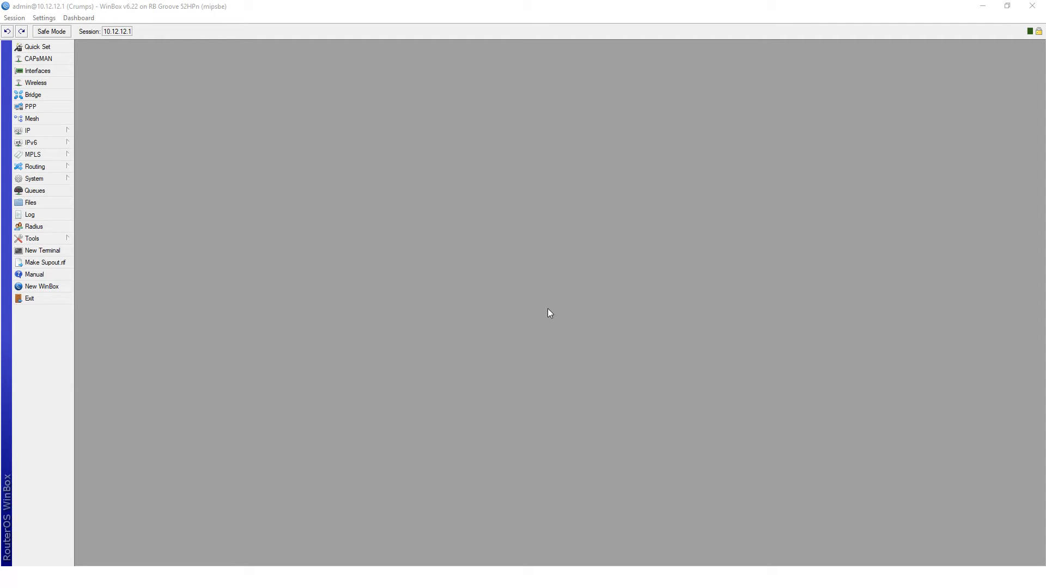
# Show the interface list and select the pppoe-krause PPPoE client.
pyautogui.click(37, 70)
pyautogui.click(405, 118)
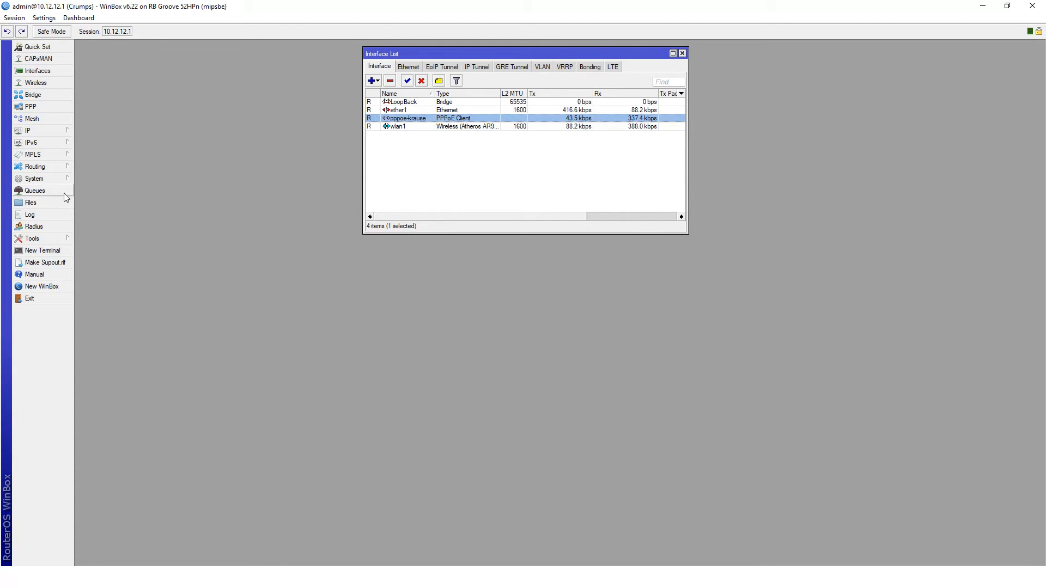
# Review the IP service list, checking the www service on port 81, then close it.
pyautogui.click(33, 178)
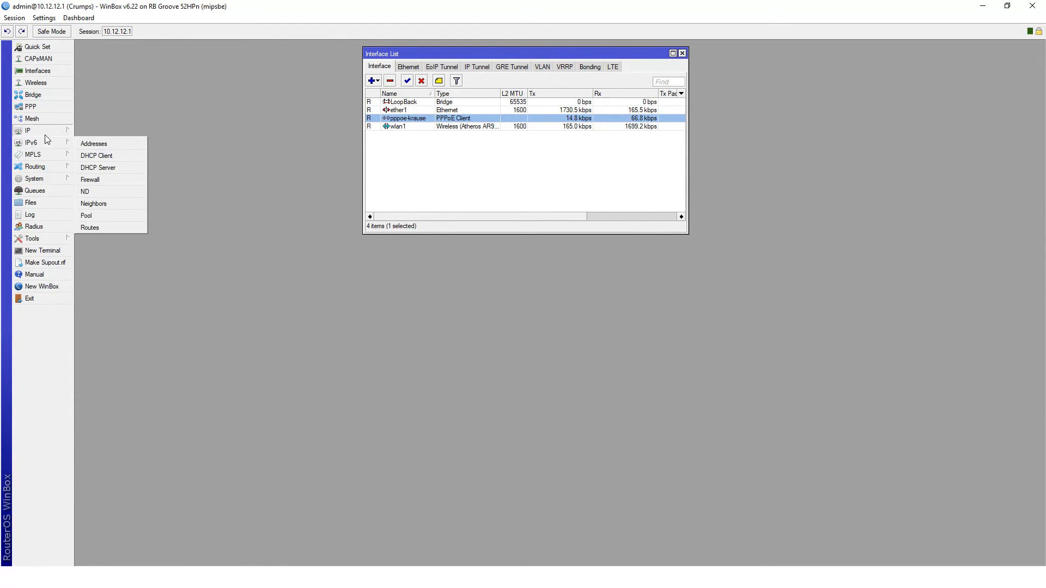
pyautogui.moveTo(27, 131)
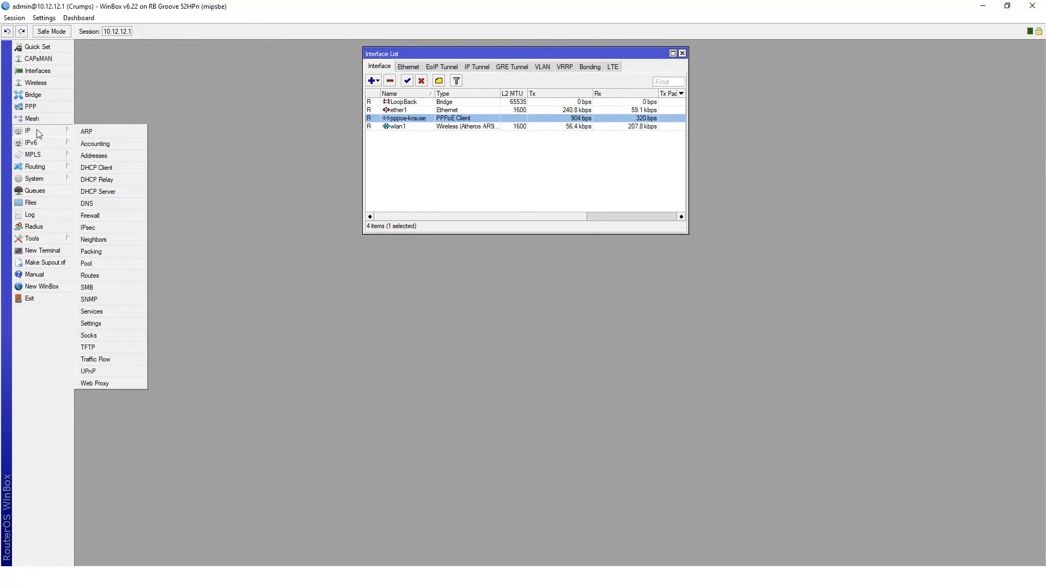
pyautogui.click(92, 312)
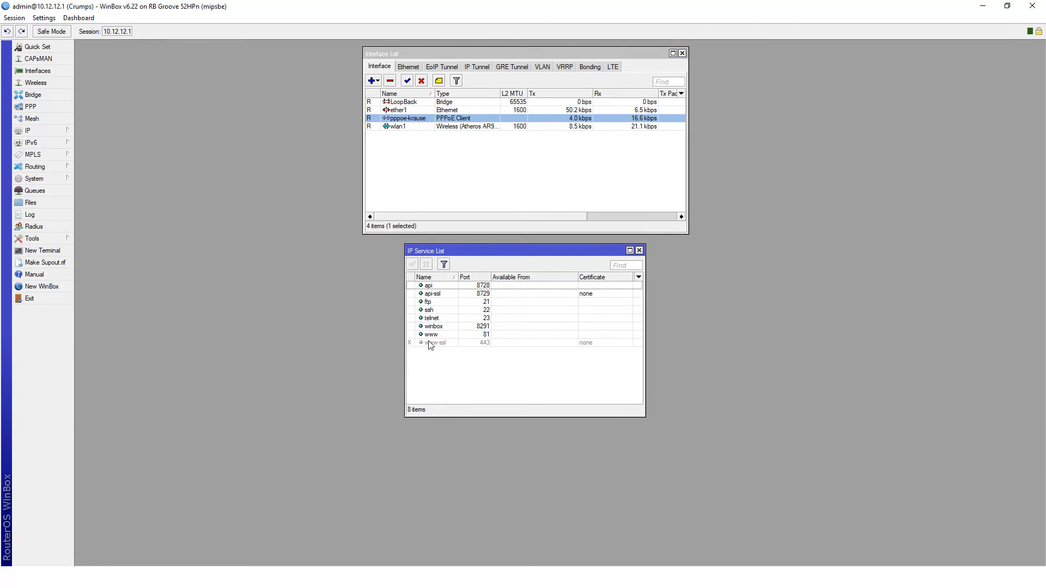
pyautogui.click(436, 335)
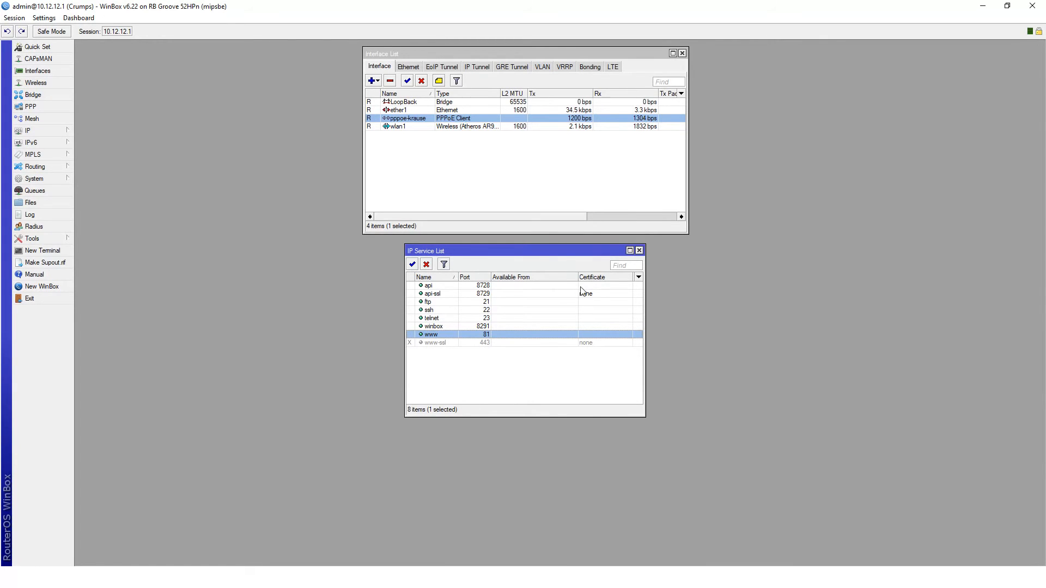
pyautogui.moveTo(502, 252)
pyautogui.mouseDown()
pyautogui.moveTo(437, 244)
pyautogui.moveTo(446, 237)
pyautogui.mouseUp()
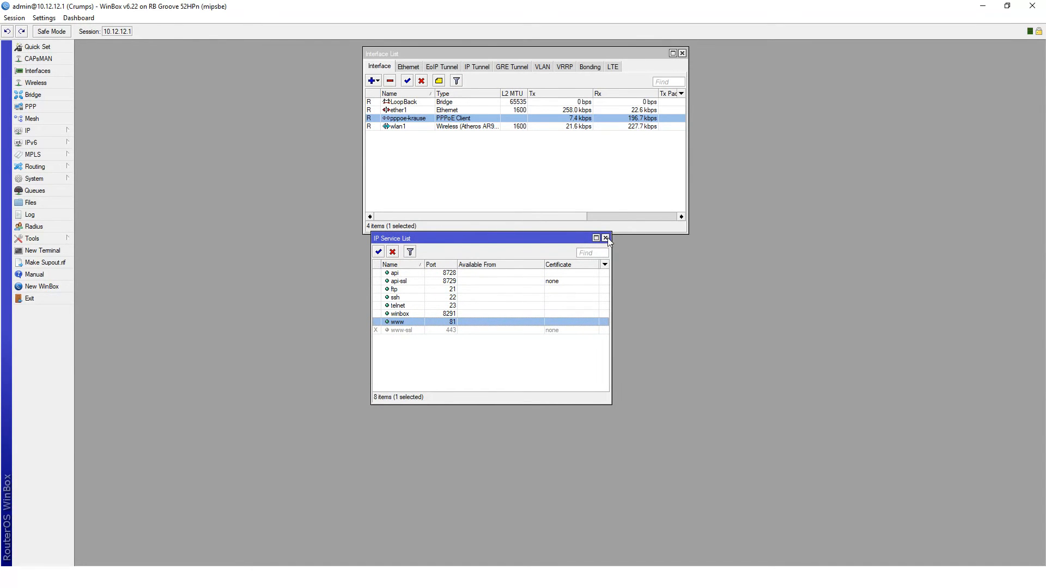
pyautogui.click(605, 238)
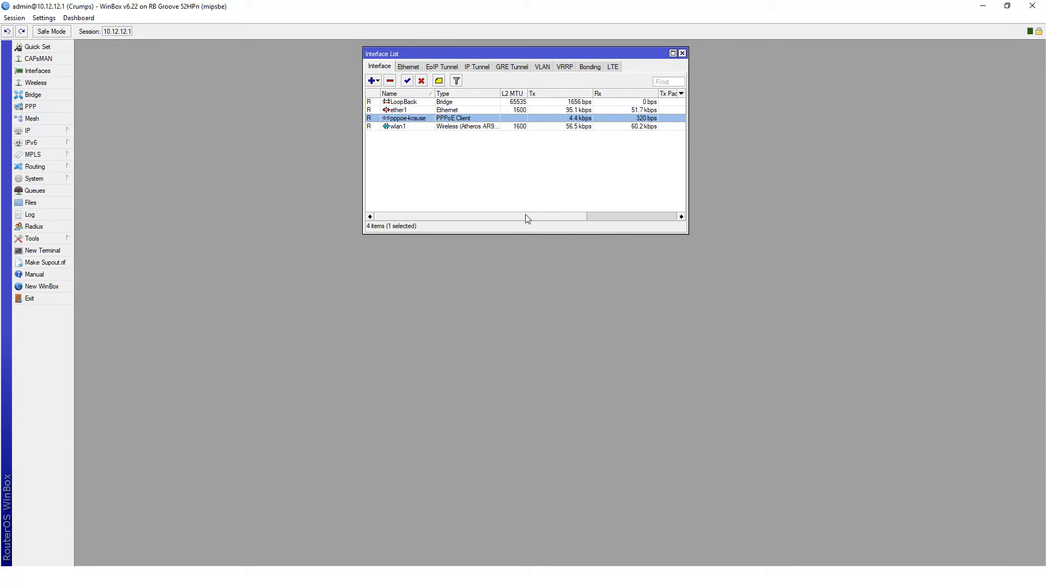
# Bring up the firewall NAT rules and start a new NAT rule on its General settings.
pyautogui.click(27, 131)
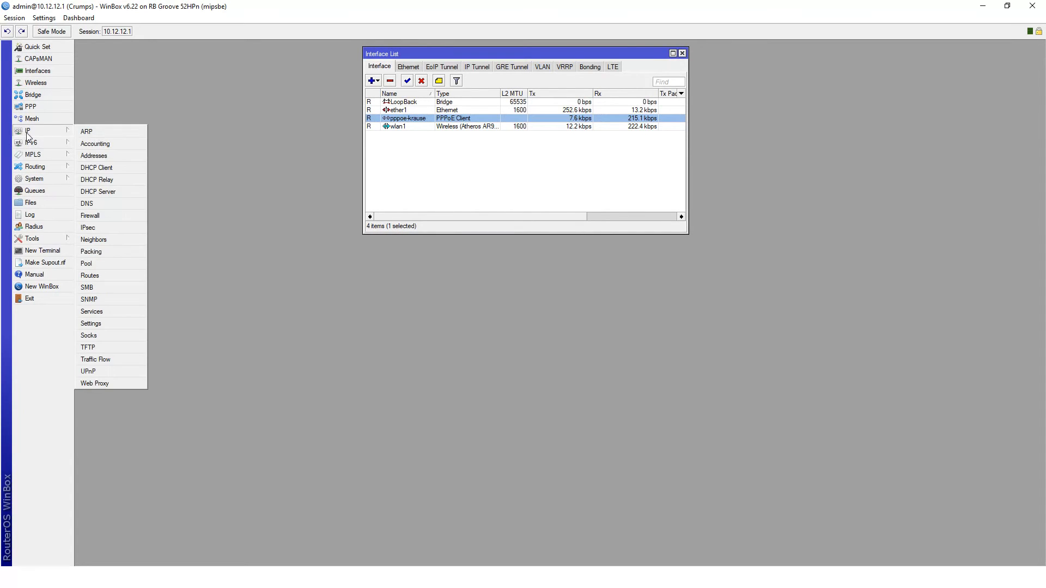
pyautogui.click(89, 216)
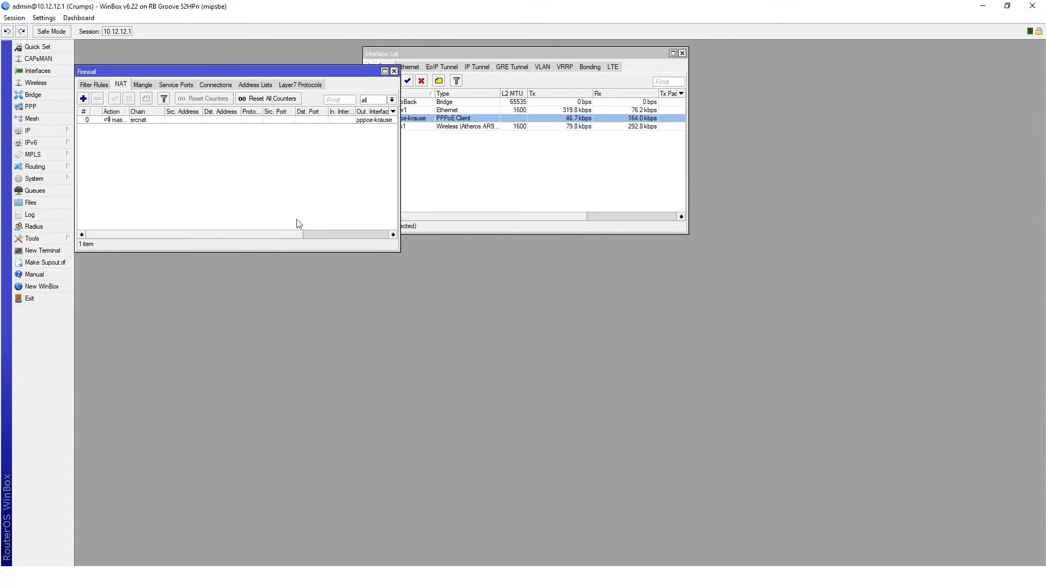
pyautogui.moveTo(283, 71); pyautogui.dragTo(392, 241)
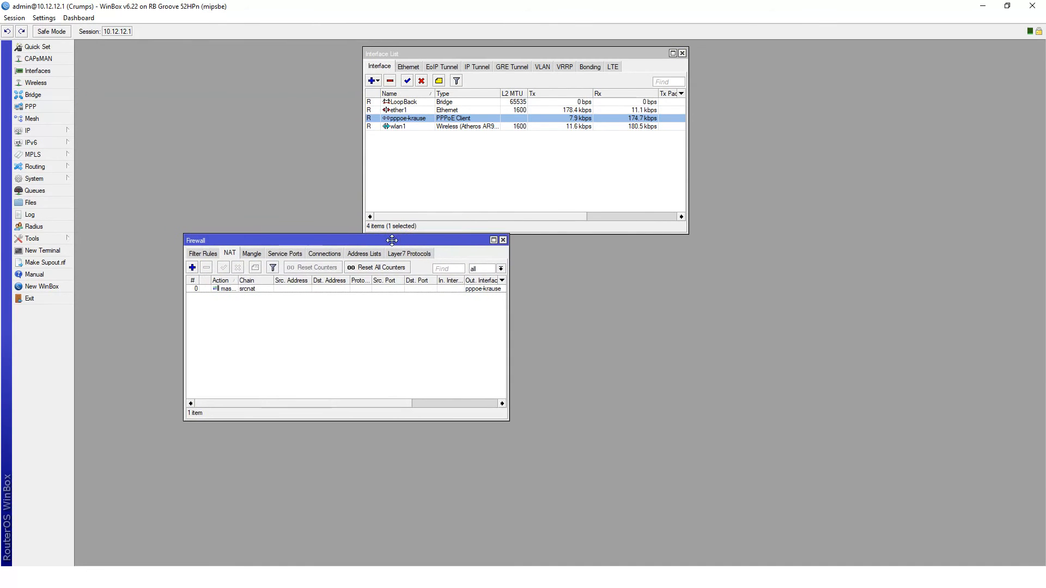
pyautogui.click(683, 53)
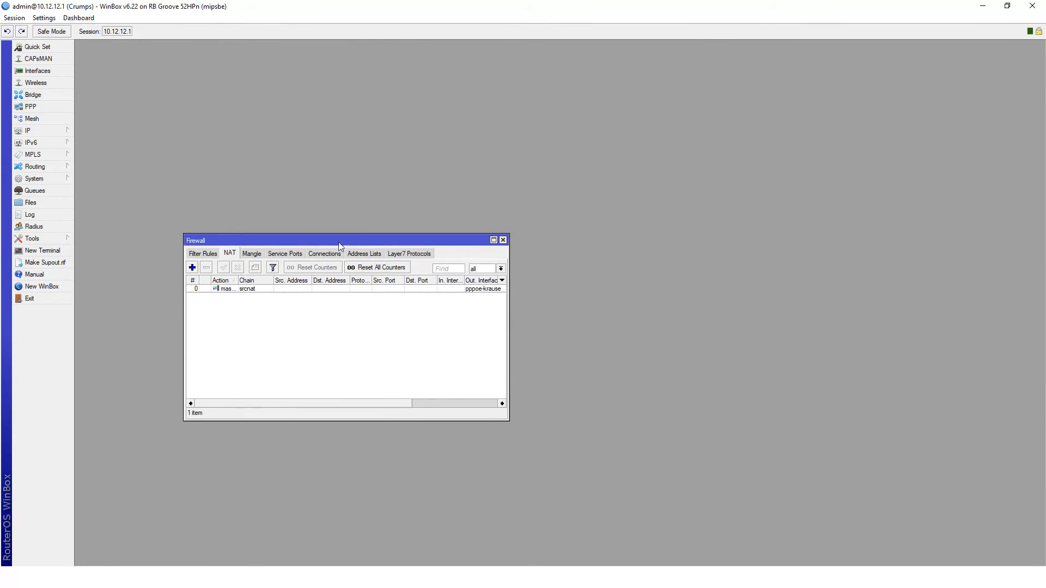
pyautogui.moveTo(320, 241); pyautogui.dragTo(347, 161)
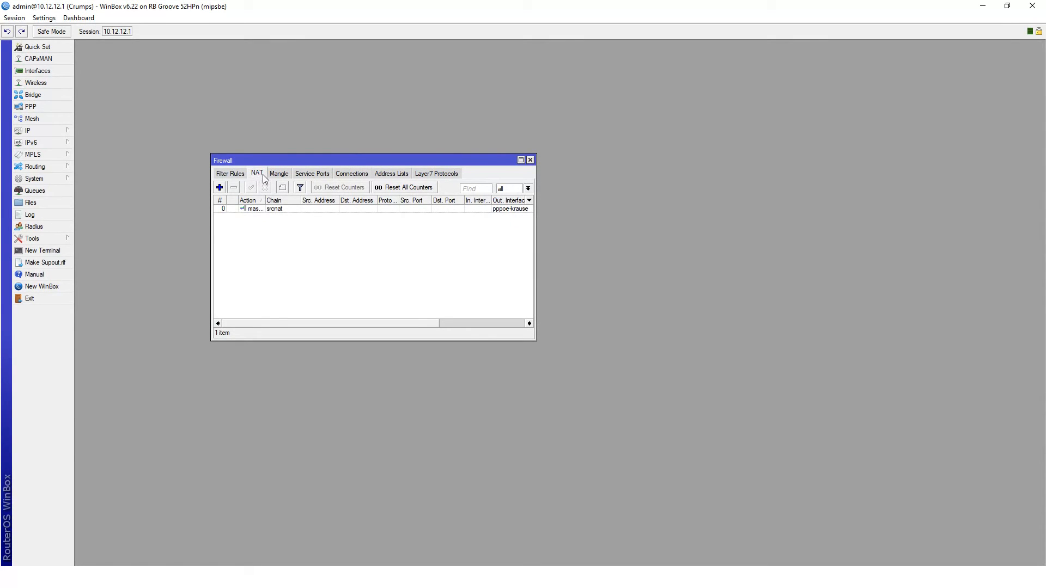
pyautogui.click(220, 188)
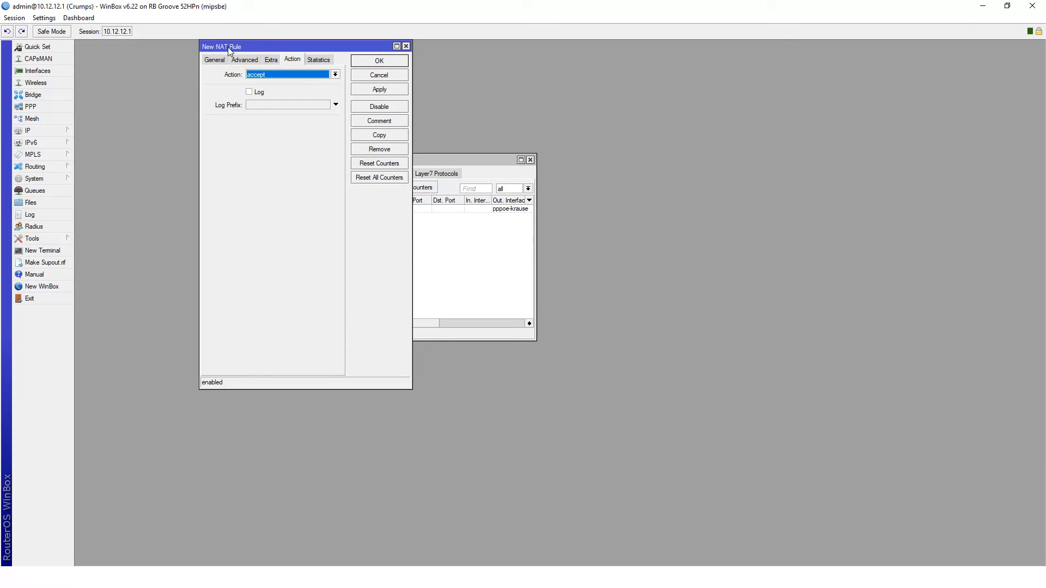
pyautogui.moveTo(228, 47); pyautogui.dragTo(207, 67)
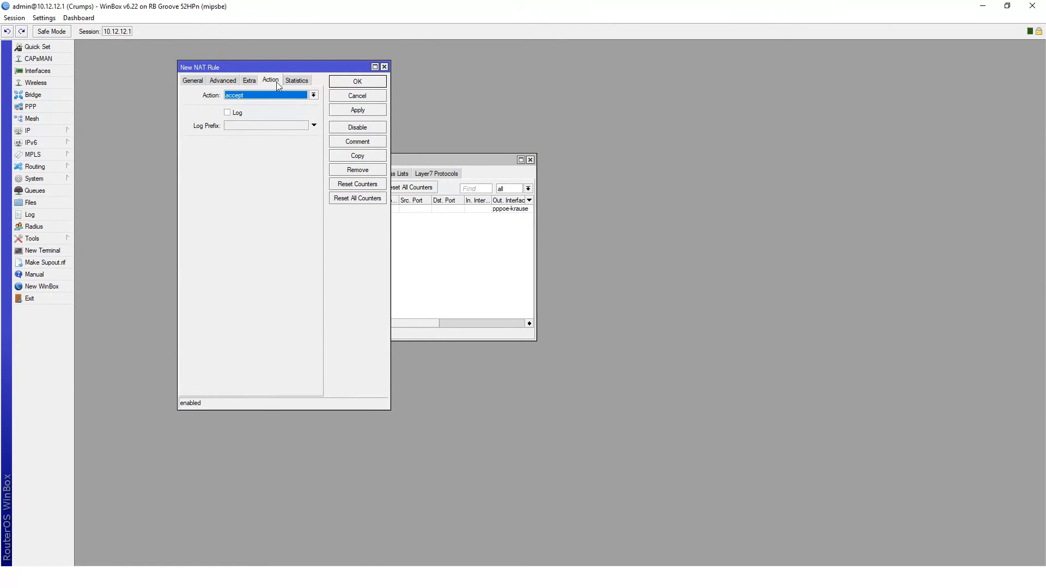
pyautogui.click(192, 81)
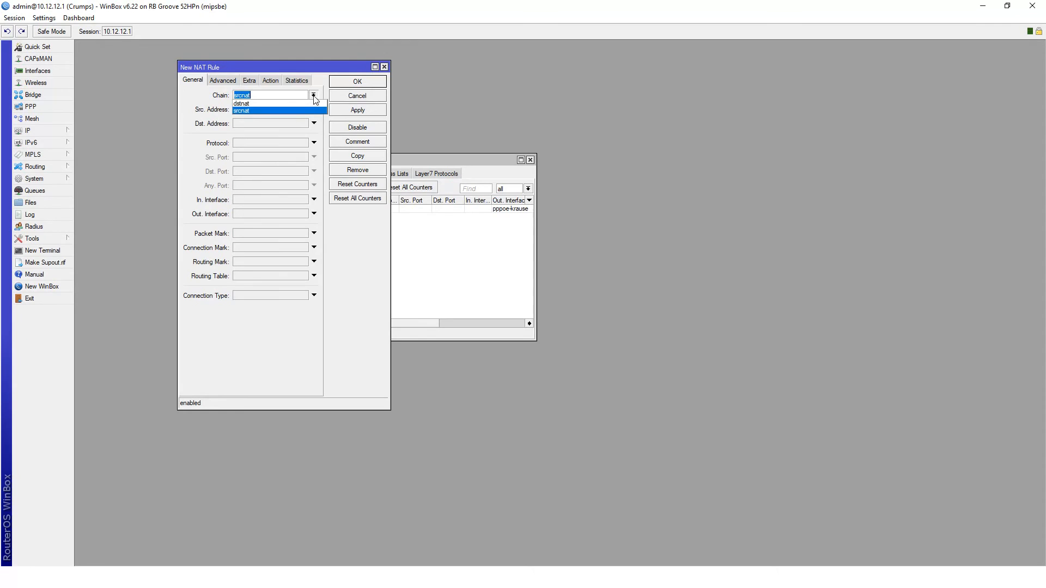
# Match chain dstnat, in-interface pppoe-krause, protocol tcp and destination port 80.
pyautogui.click(244, 104)
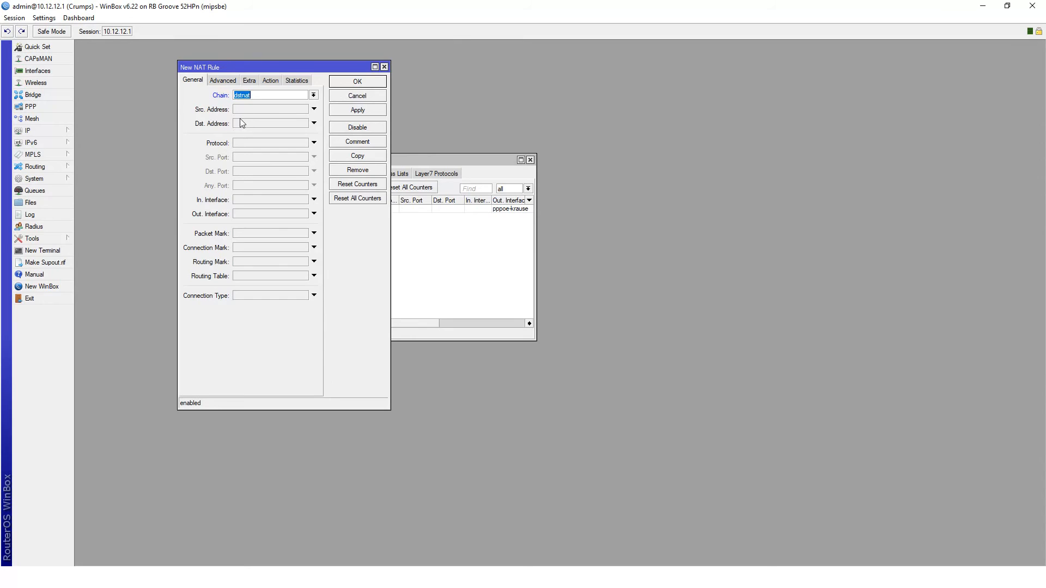
pyautogui.click(271, 123)
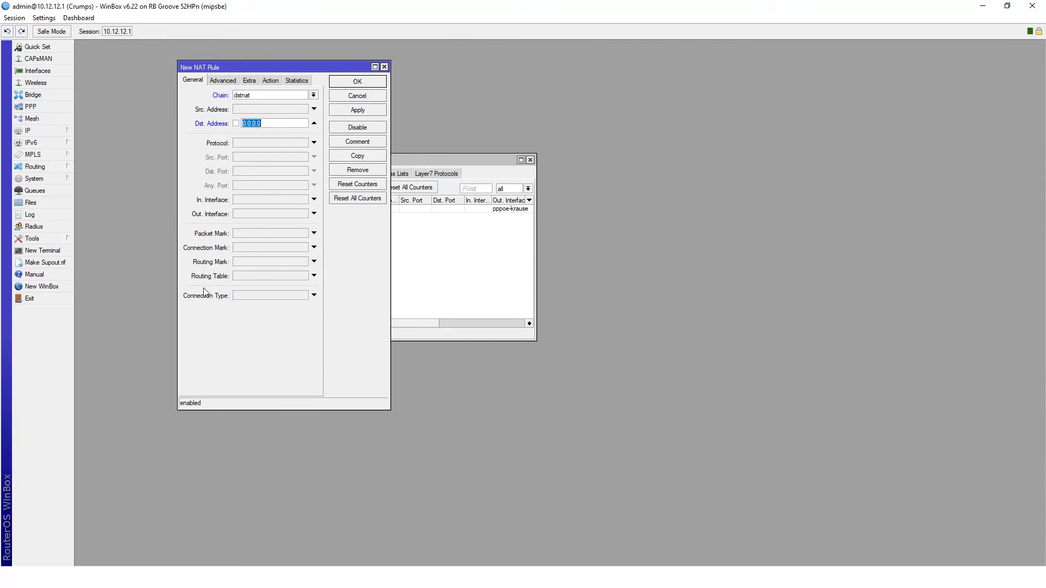
pyautogui.click(314, 122)
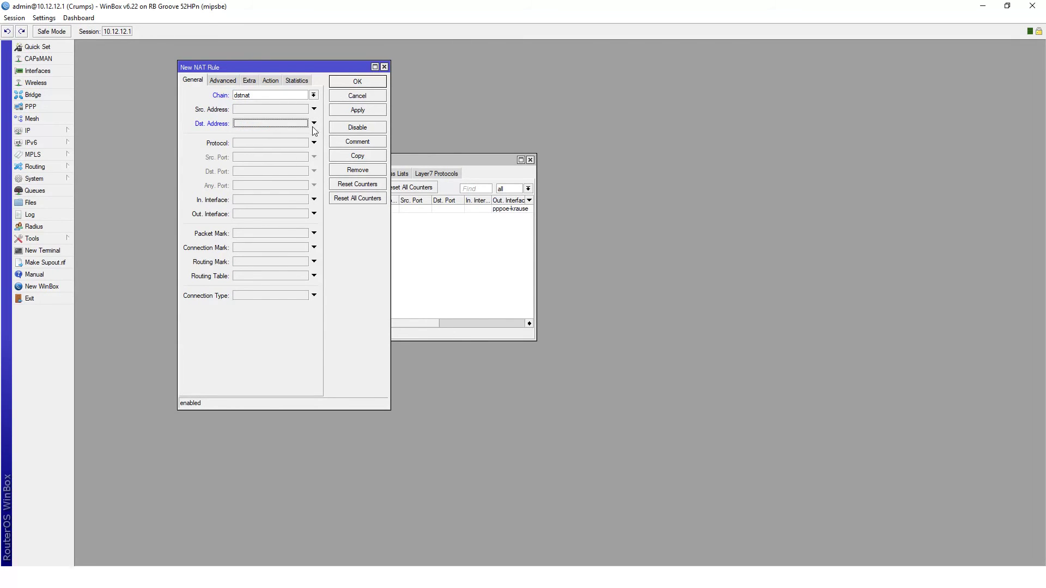
pyautogui.click(254, 201)
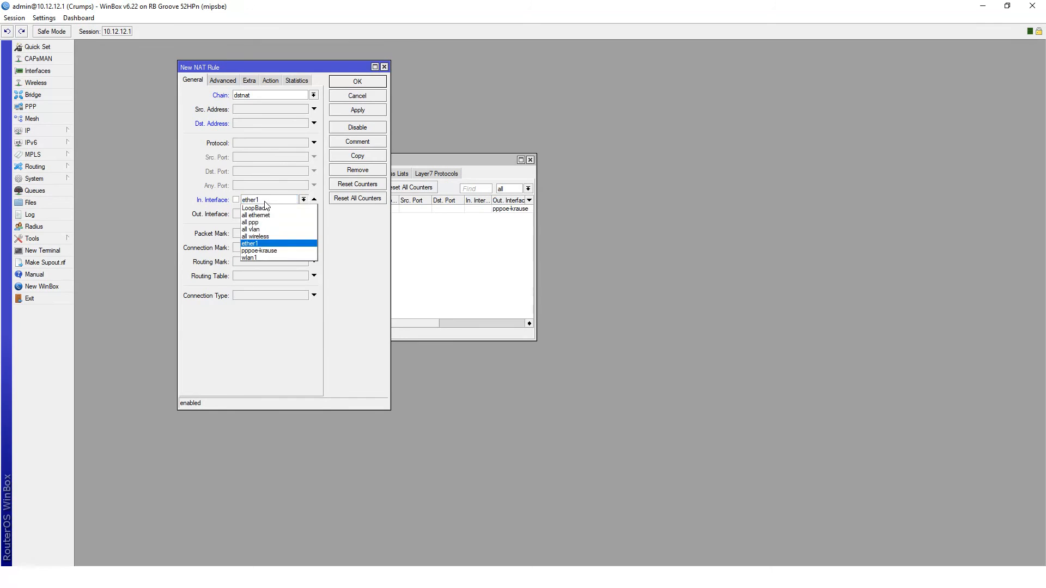
pyautogui.click(263, 250)
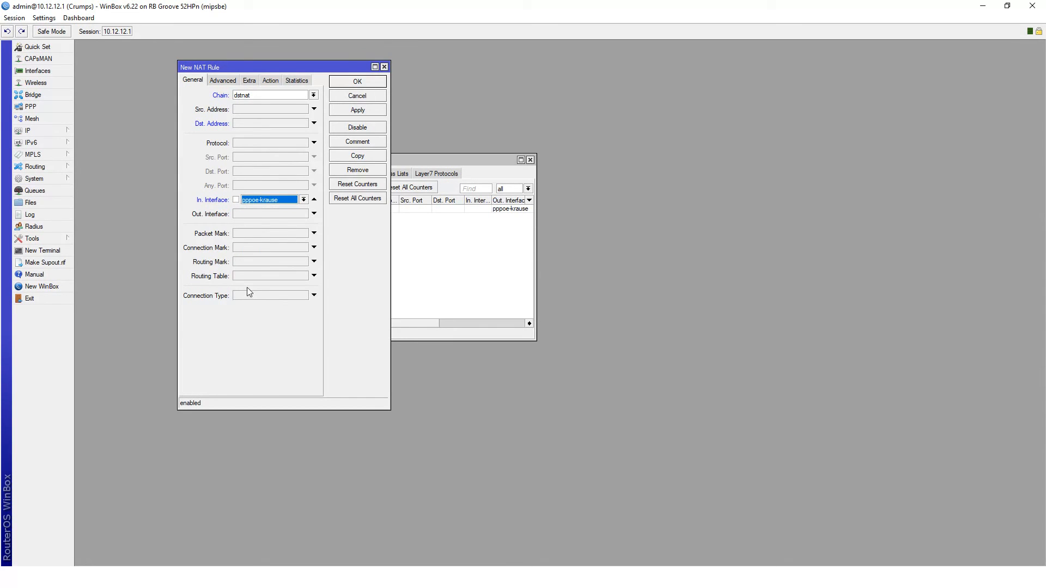
pyautogui.click(267, 145)
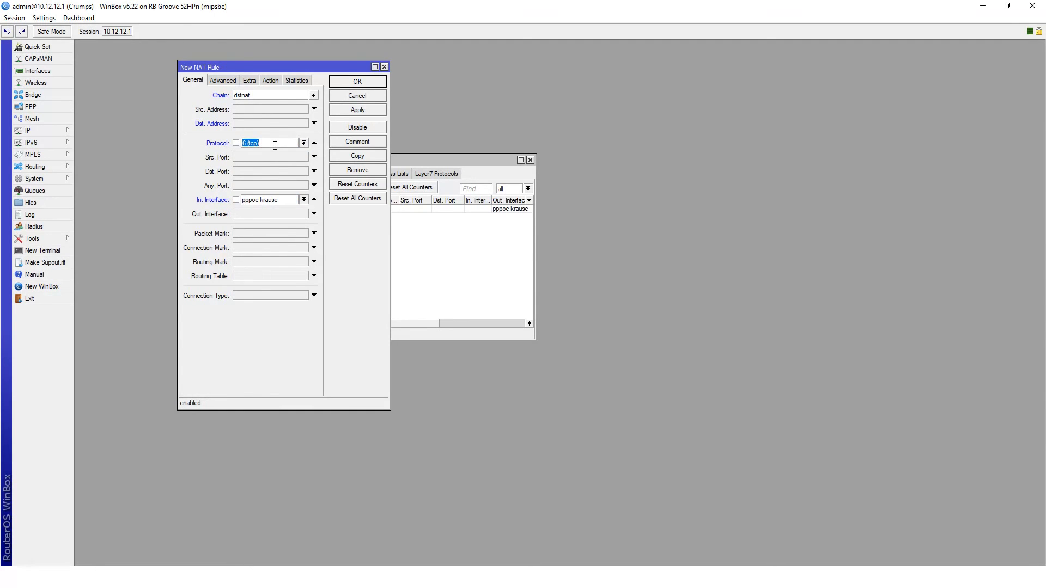
pyautogui.click(244, 171)
pyautogui.write('80')
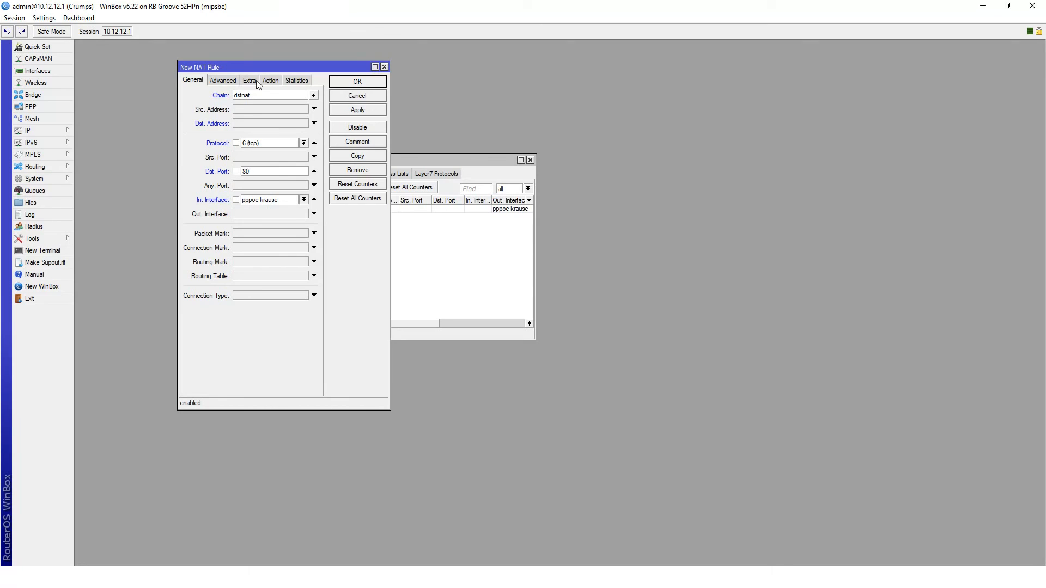
# Set the action to dst-nat with To Addresses 10.12.12.100 and To Ports 80.
pyautogui.click(272, 81)
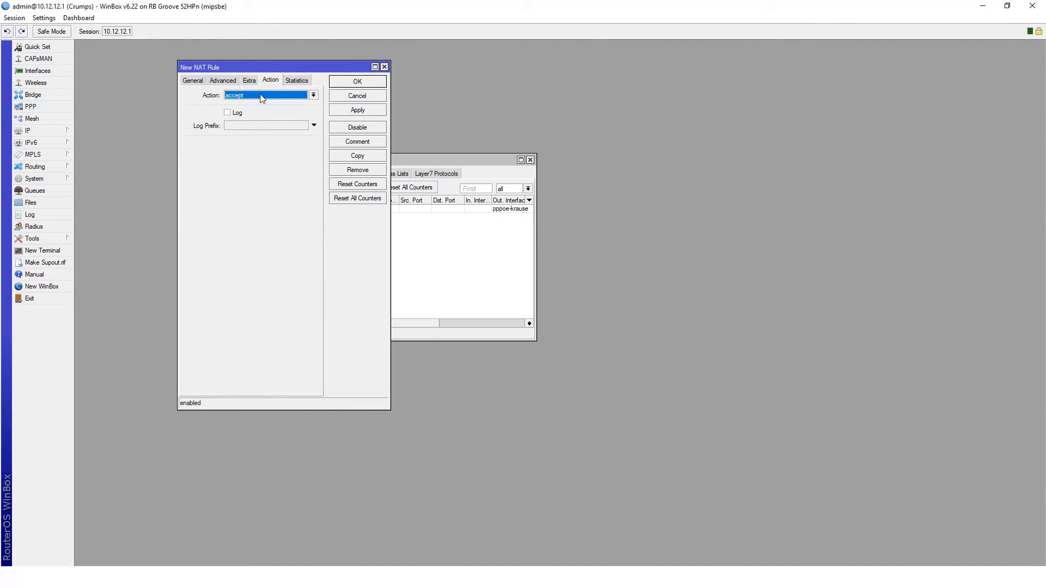
pyautogui.click(261, 96)
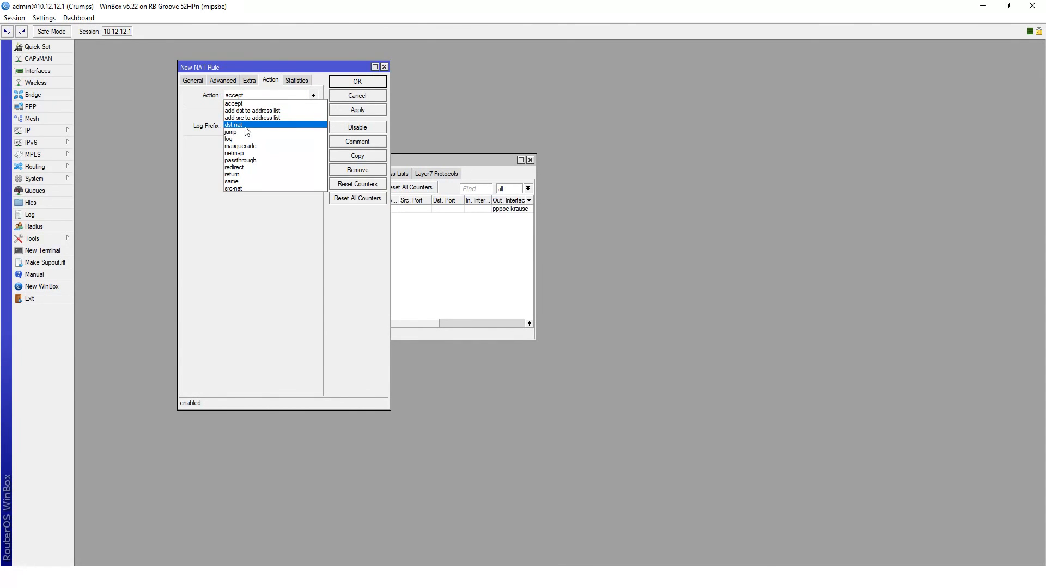
pyautogui.click(232, 128)
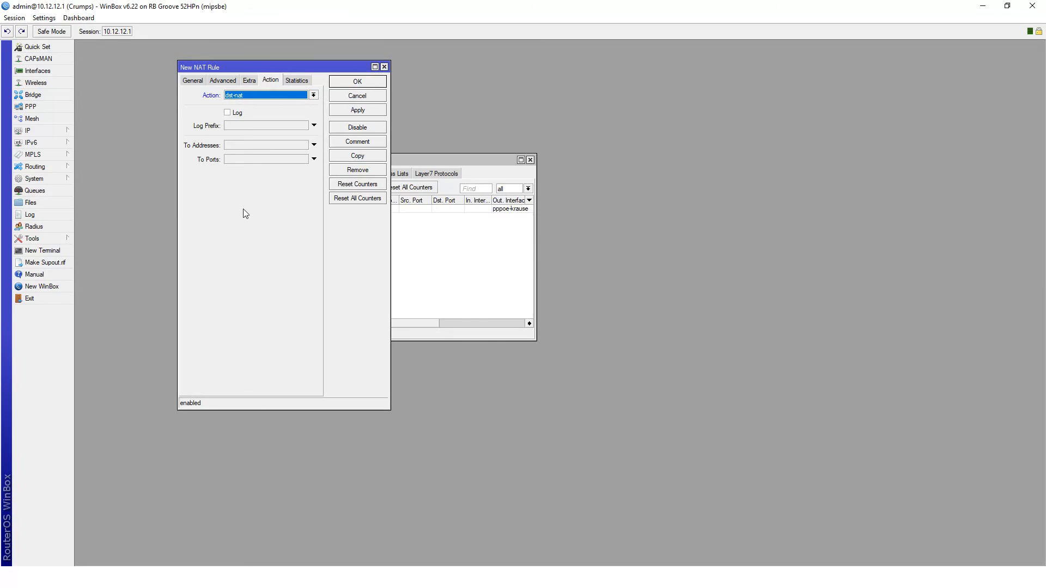
pyautogui.click(236, 146)
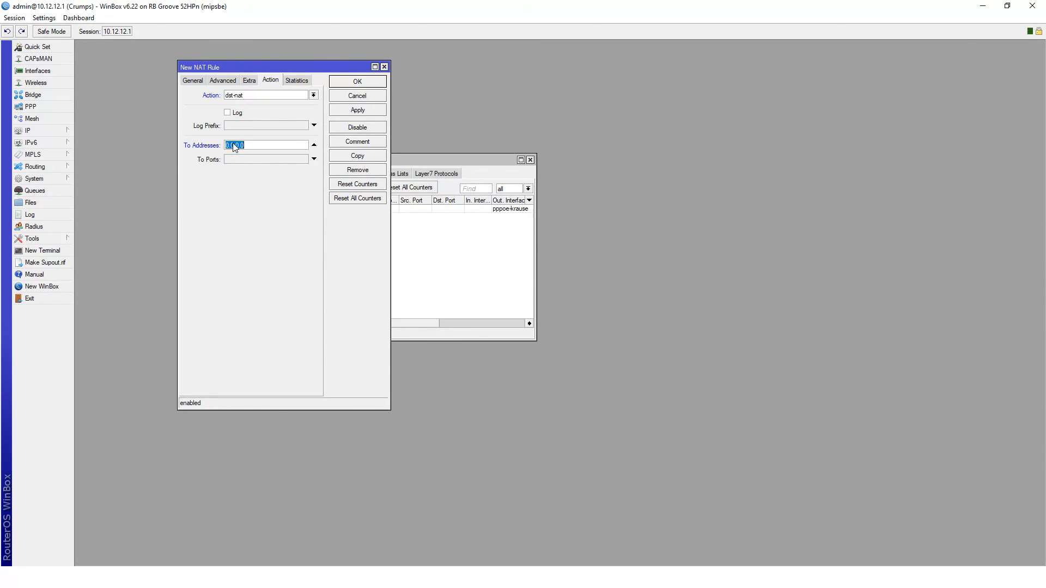
pyautogui.write('10')
pyautogui.write('.12.12.100')
pyautogui.click(312, 160)
pyautogui.write('80')
# Apply the rule so it appears in the NAT list above the masquerade rule.
pyautogui.click(357, 110)
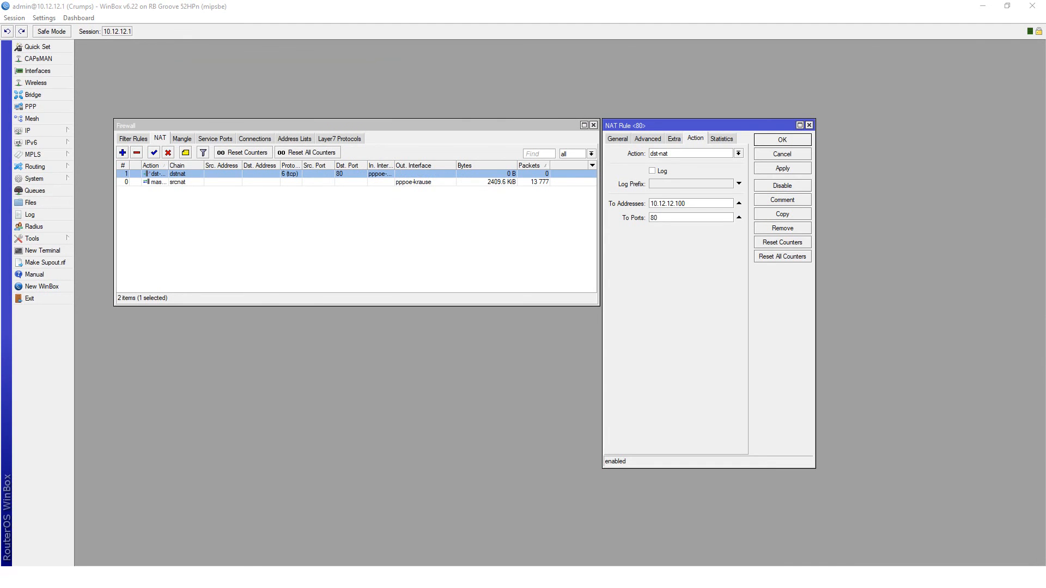